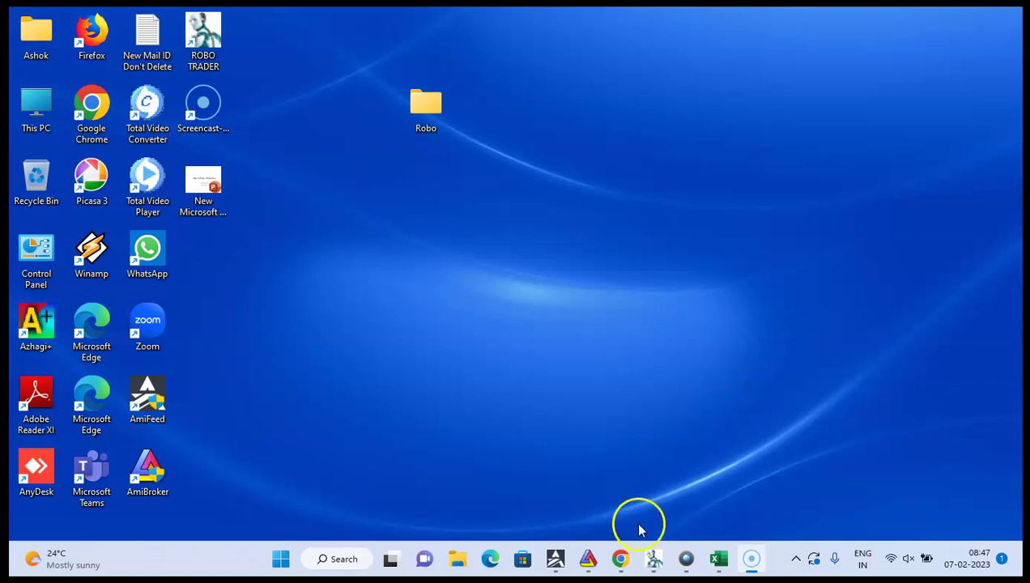
Review the Robo Trader dashboard, the P&L workbook in Excel and the Ant Web positions page in Chrome.
left_click(653, 557)
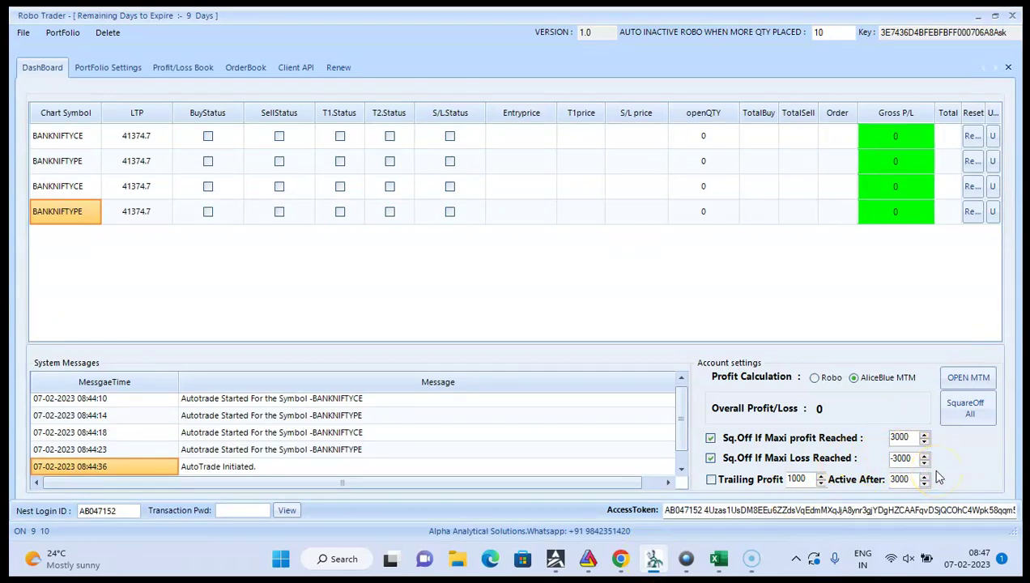
left_click(717, 561)
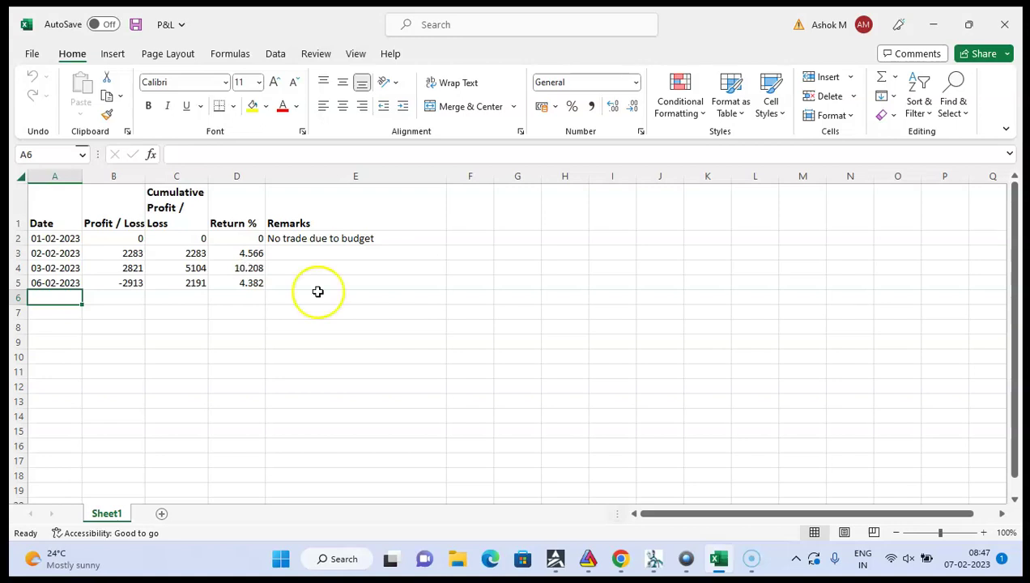
left_click(621, 566)
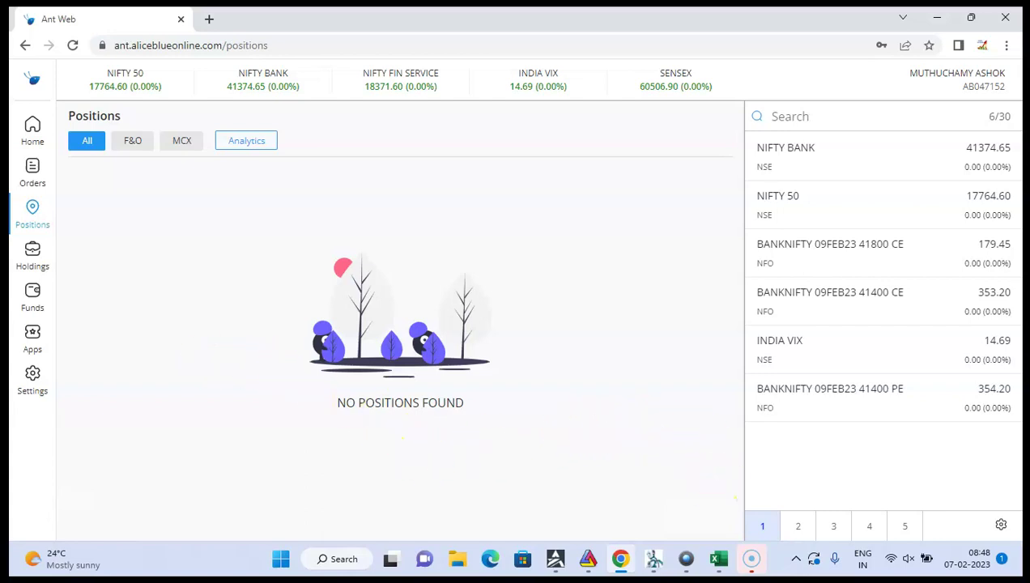
left_click(718, 558)
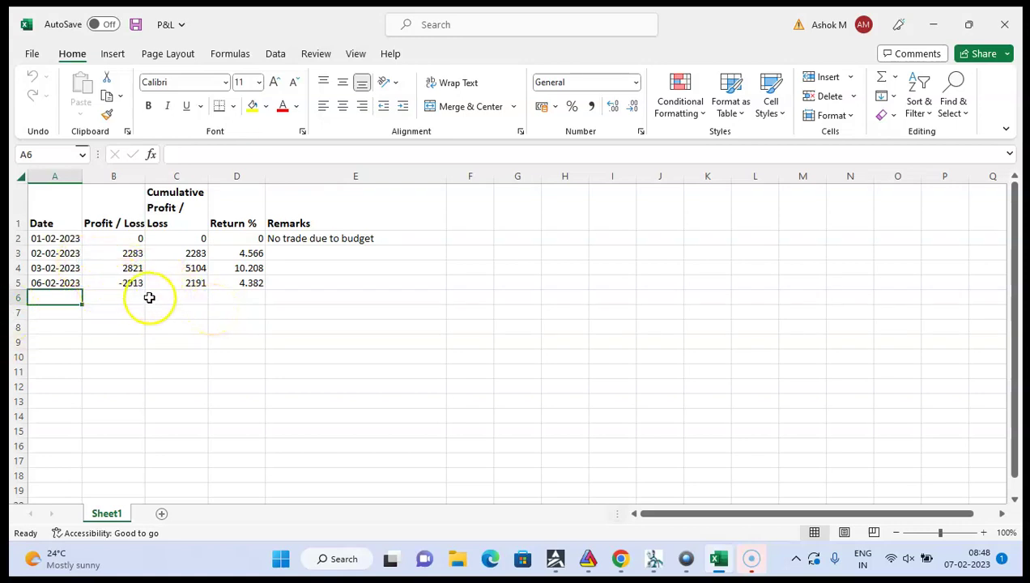
left_click(232, 286)
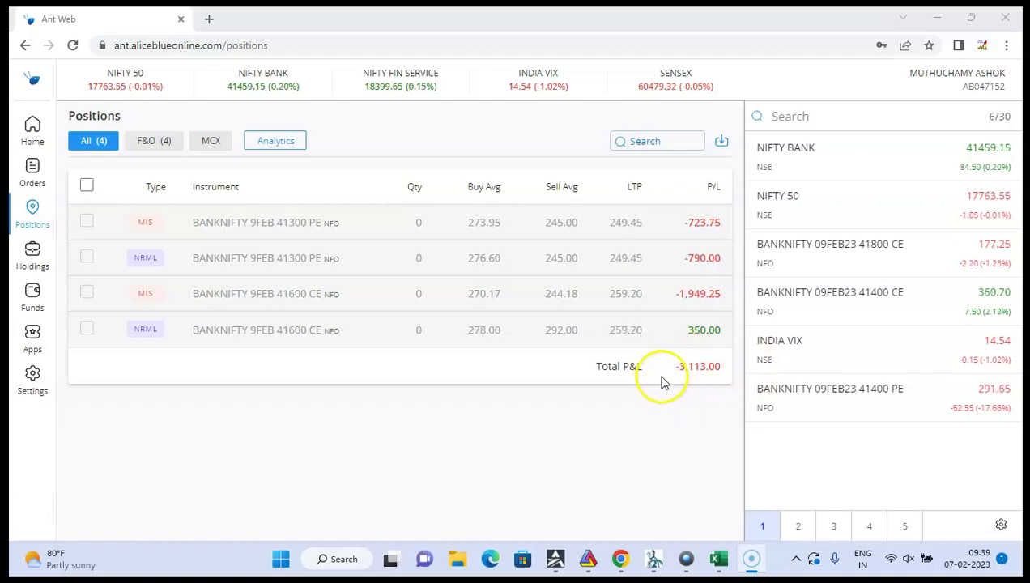
Switch to the P&L workbook in Excel and enter the date 07/02/2023 in cell A6.
left_click(719, 561)
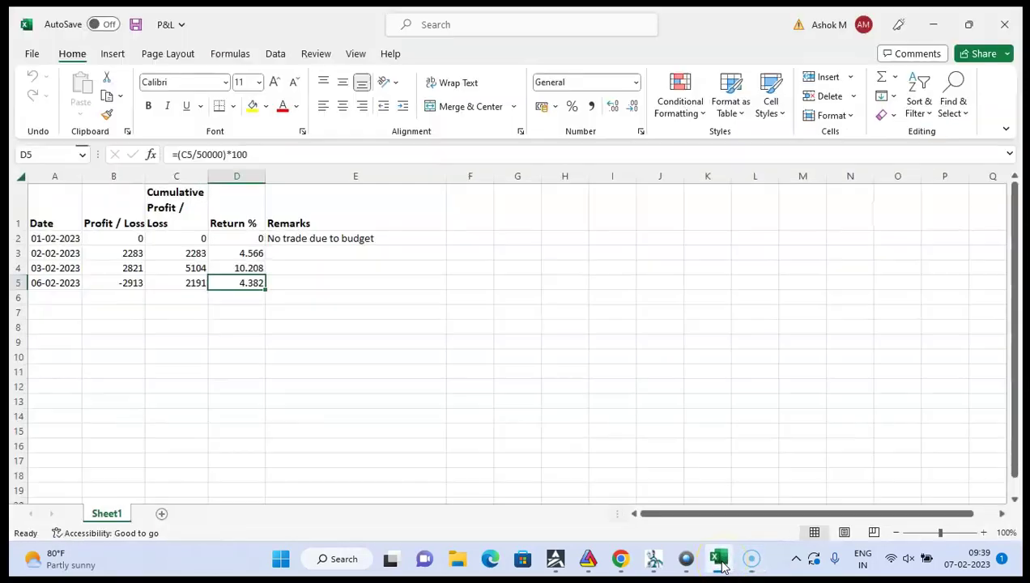
left_click(38, 296)
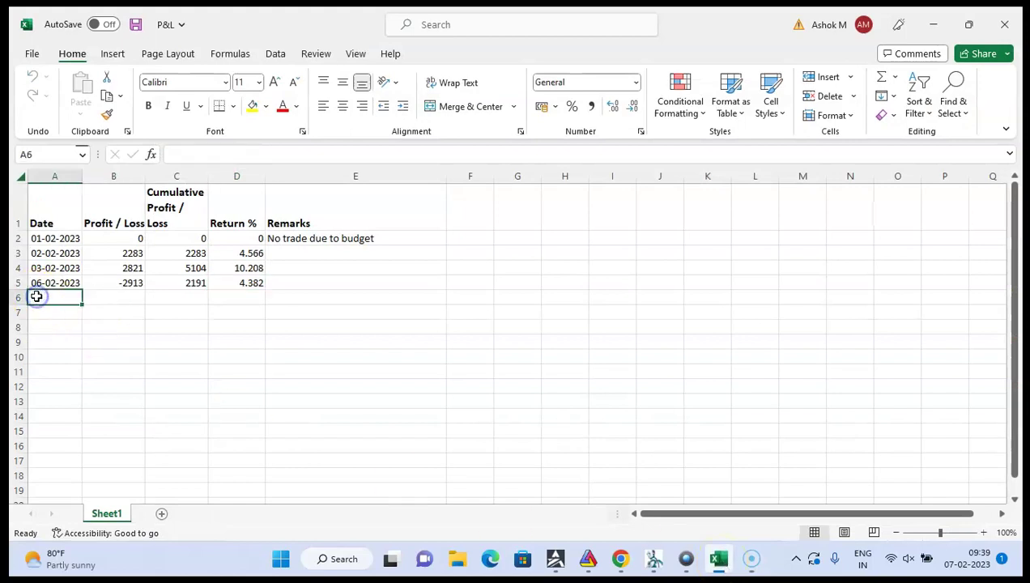
double_click(37, 297)
type("07/02/2023")
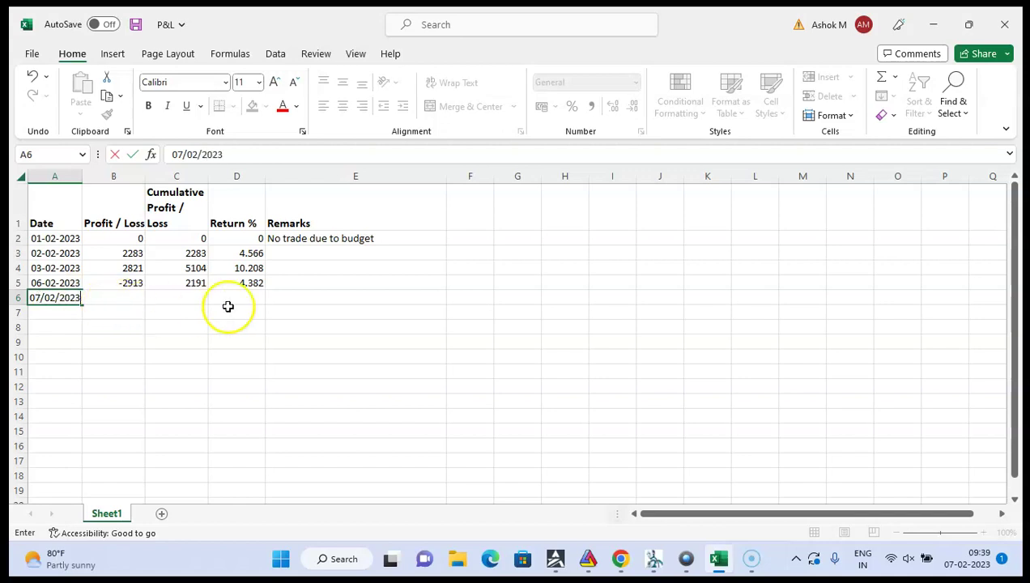
left_click(238, 310)
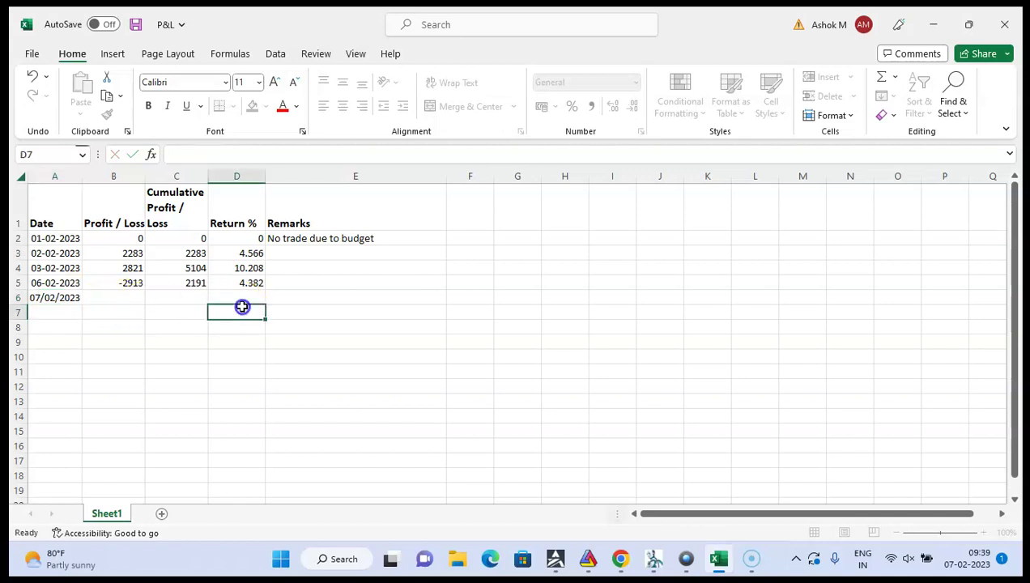
Enter -3113 as the Profit / Loss in cell B6, checking the total P&L on the Ant Web positions page in Chrome.
left_click(101, 298)
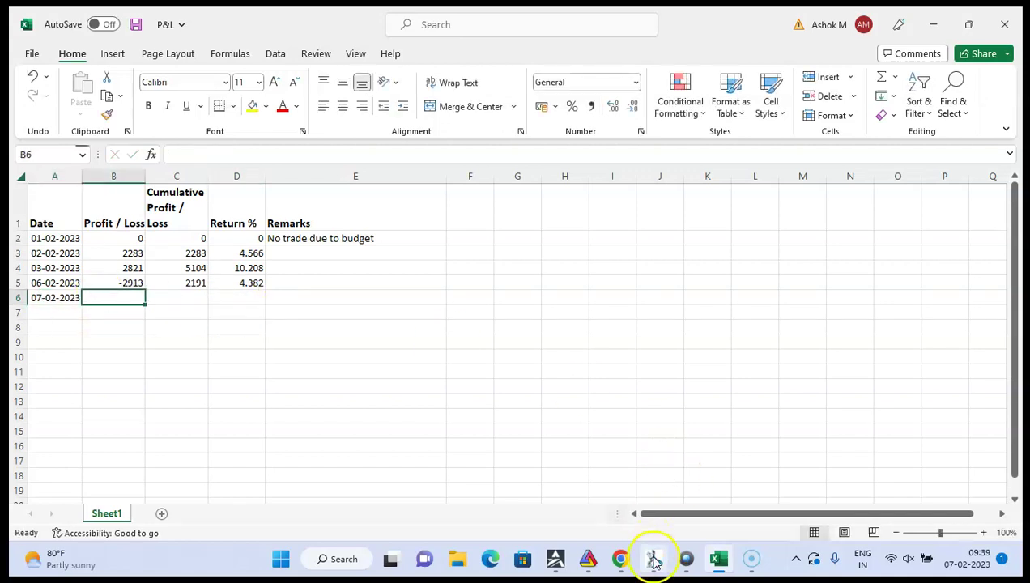
left_click(621, 561)
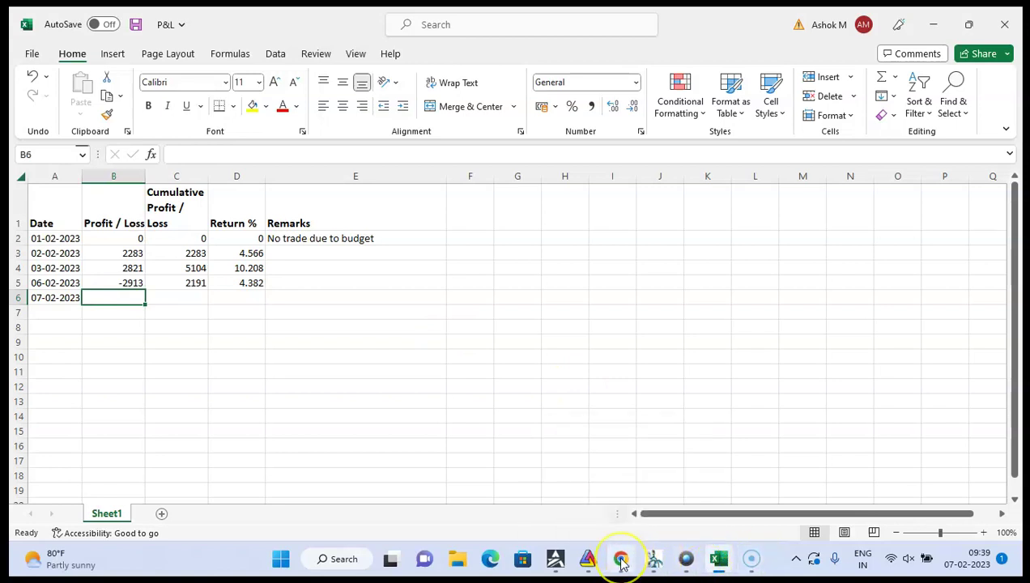
left_click(621, 560)
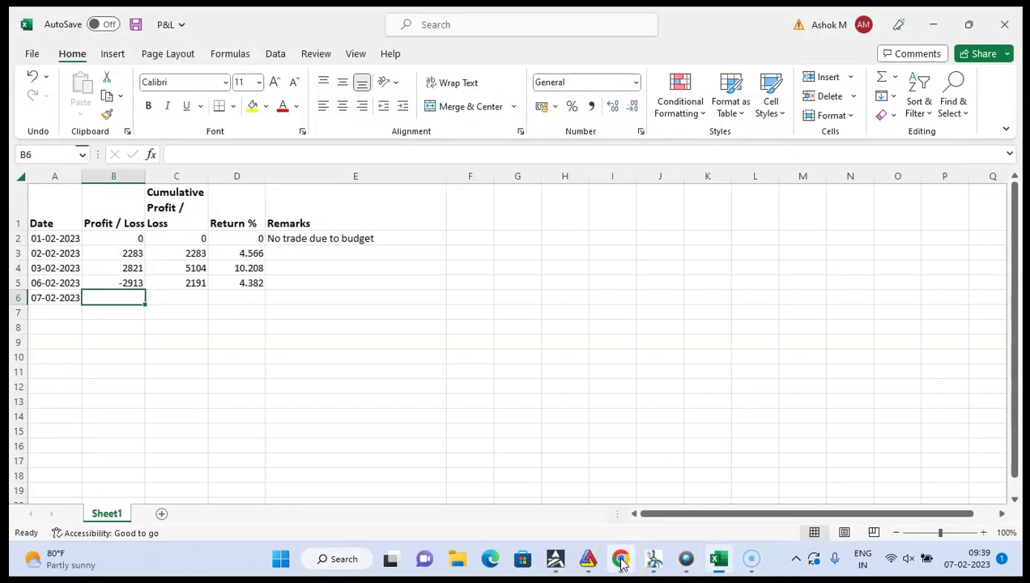
type("-3113")
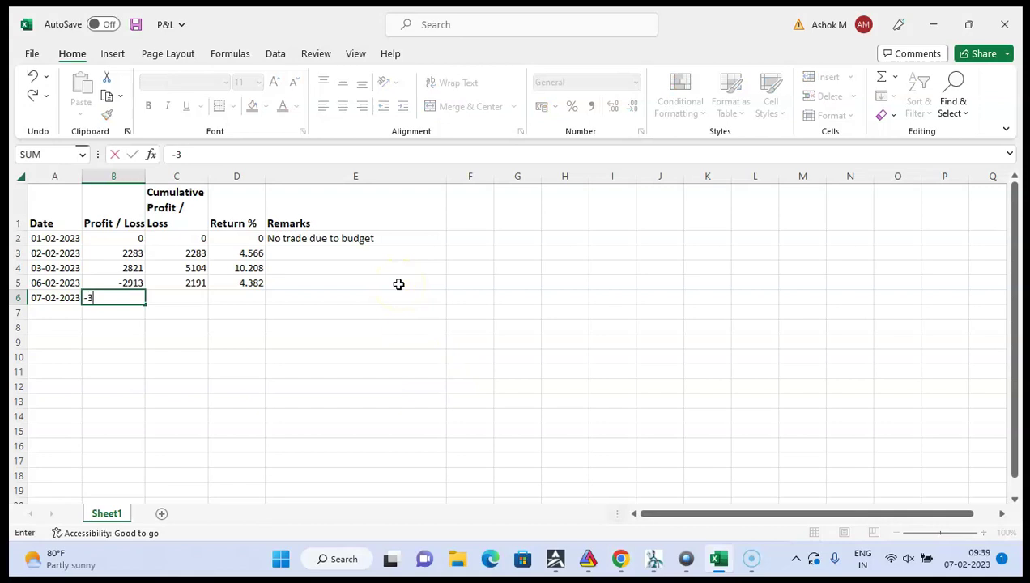
left_click(621, 560)
left_click(626, 563)
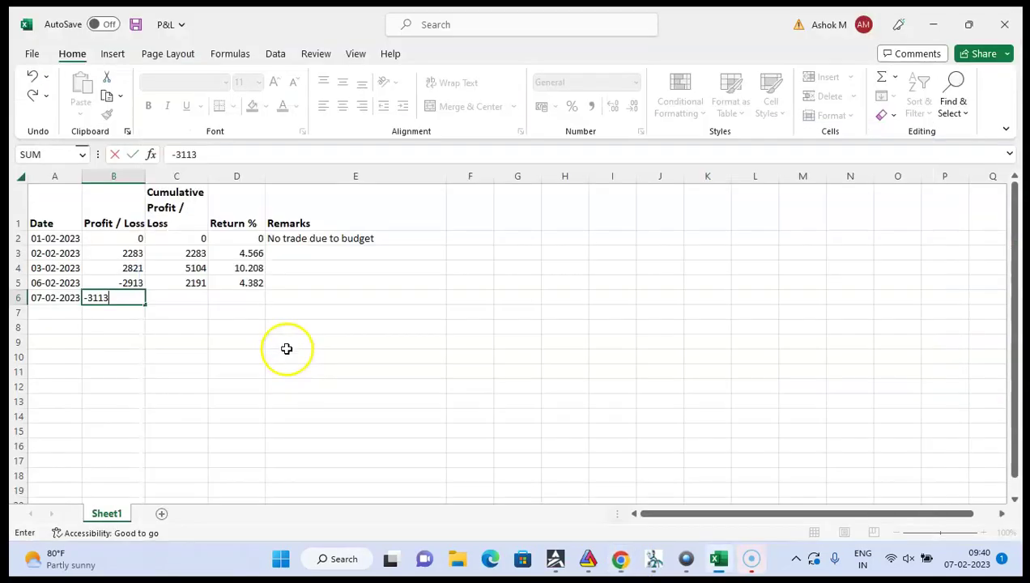
Fill the Cumulative Profit / Loss formula from C5 down to C6.
left_click(198, 296)
left_click(187, 283)
left_click_drag(207, 288, 205, 296)
left_click(205, 297)
left_click(198, 281)
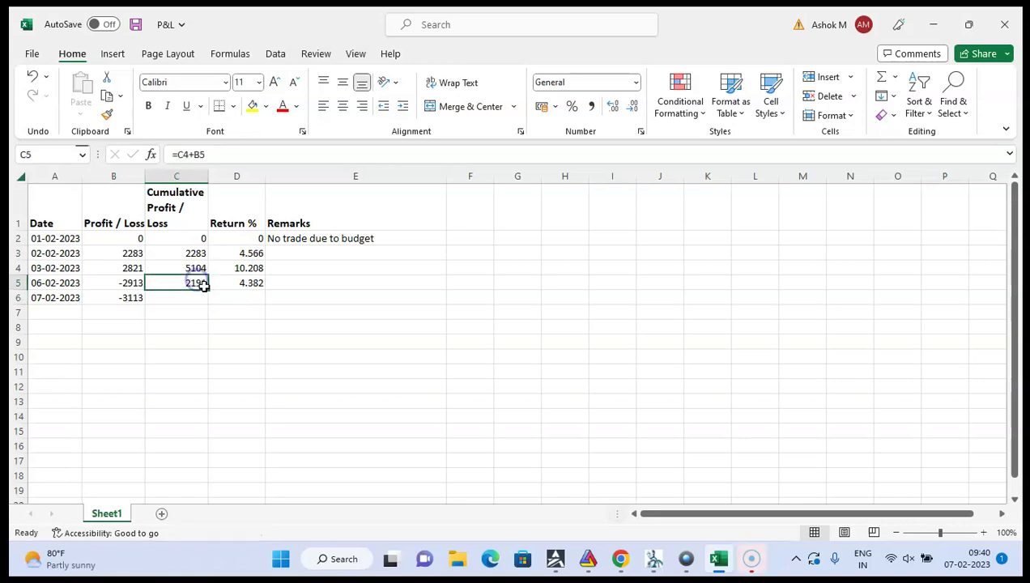
left_click_drag(207, 288, 204, 306)
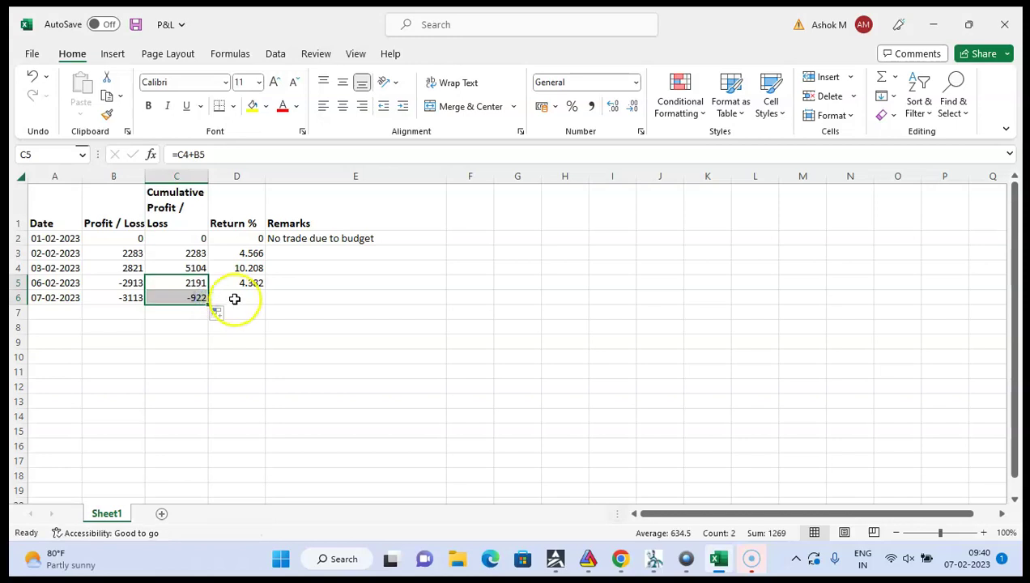
Fill the Return % formula from D5 down to D6.
left_click(234, 298)
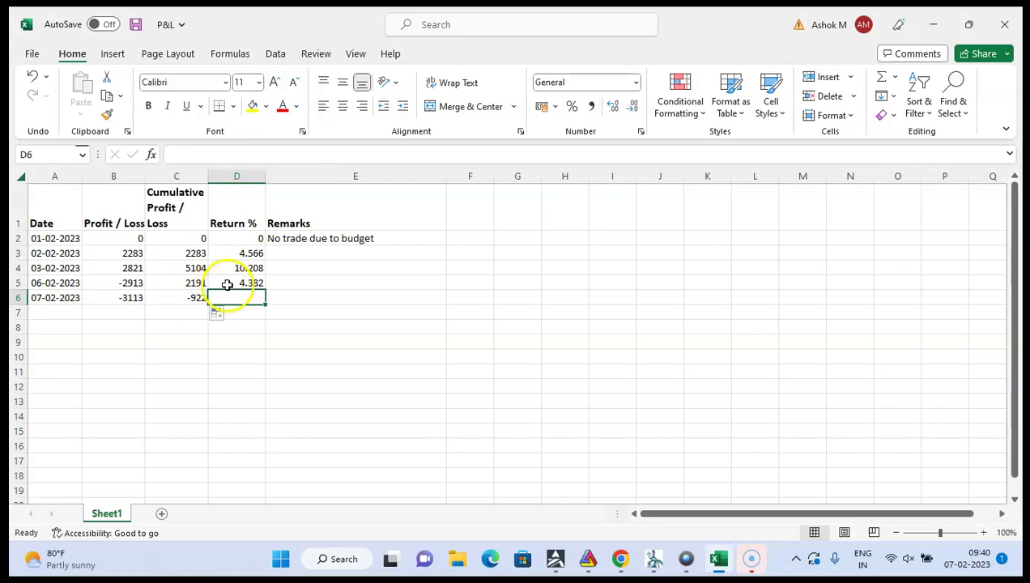
left_click(225, 283)
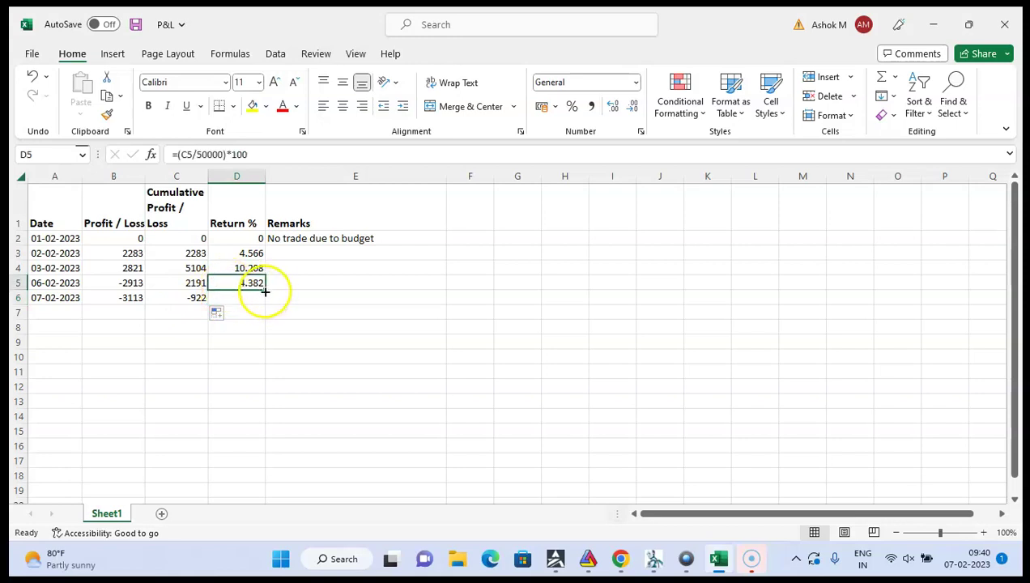
left_click_drag(264, 289, 263, 301)
left_click(351, 280)
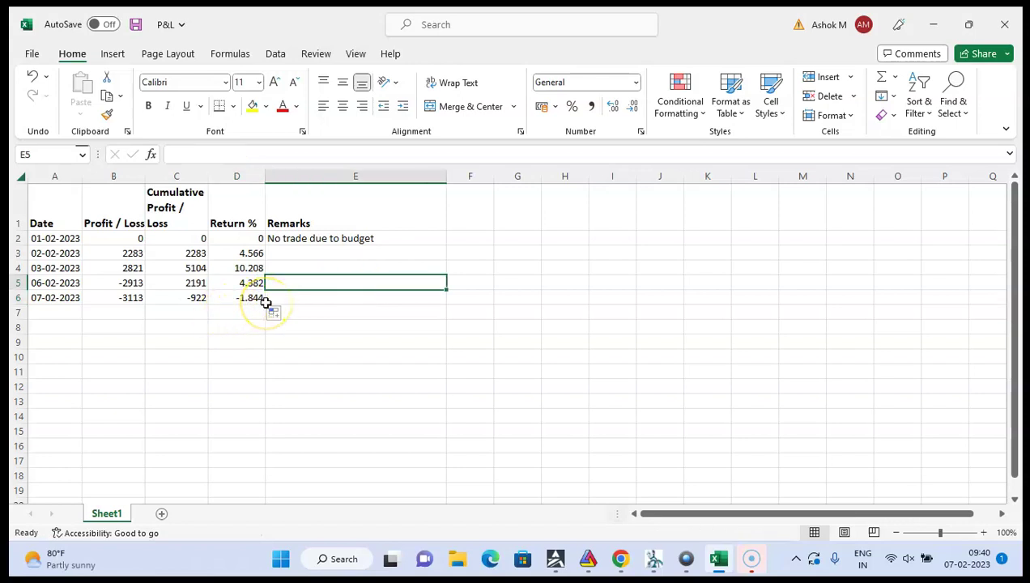
Review the Return % and Cumulative Profit / Loss entries in Excel against the Ant Web positions page in Chrome.
left_click(239, 268)
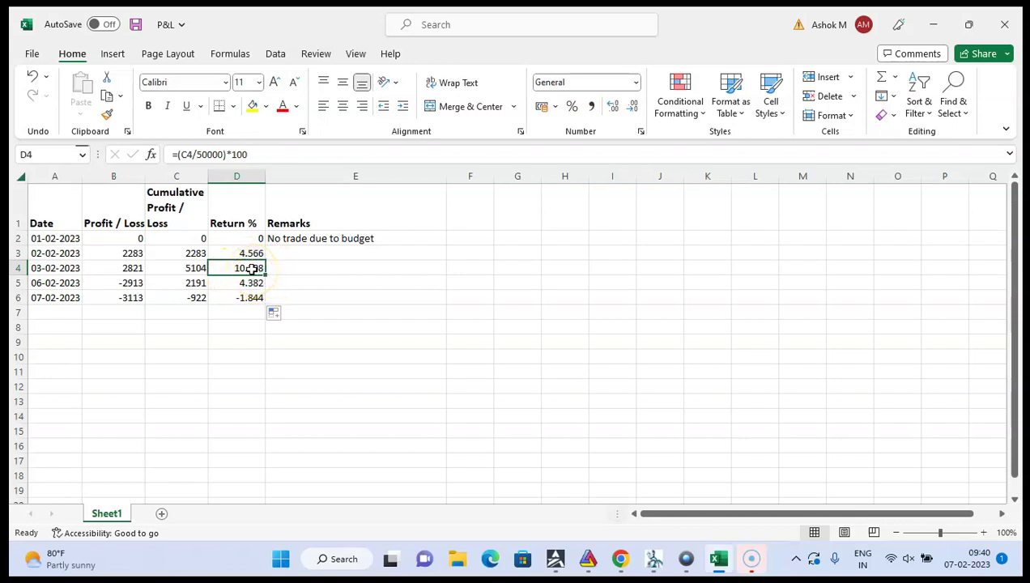
left_click(620, 560)
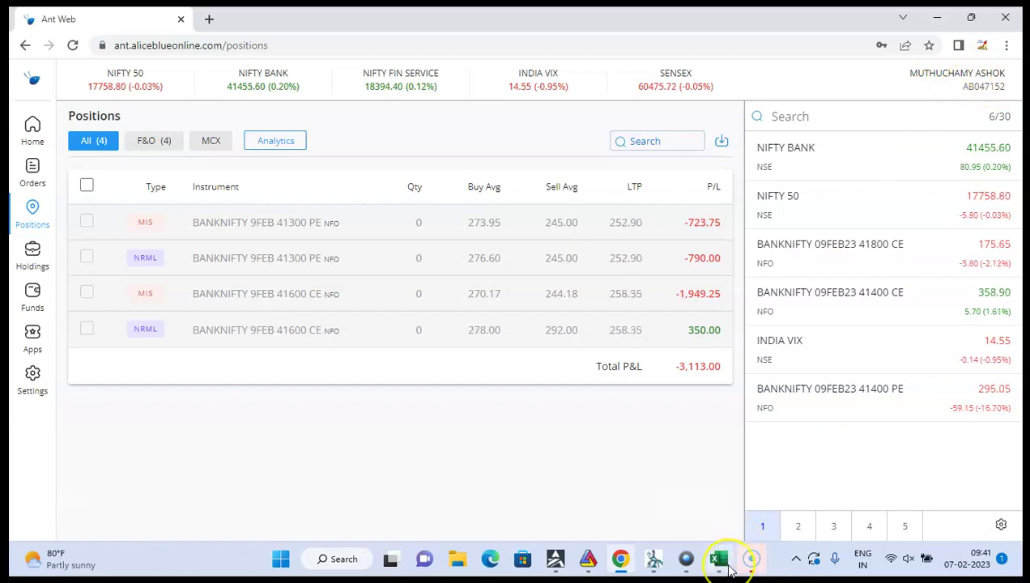
left_click(726, 567)
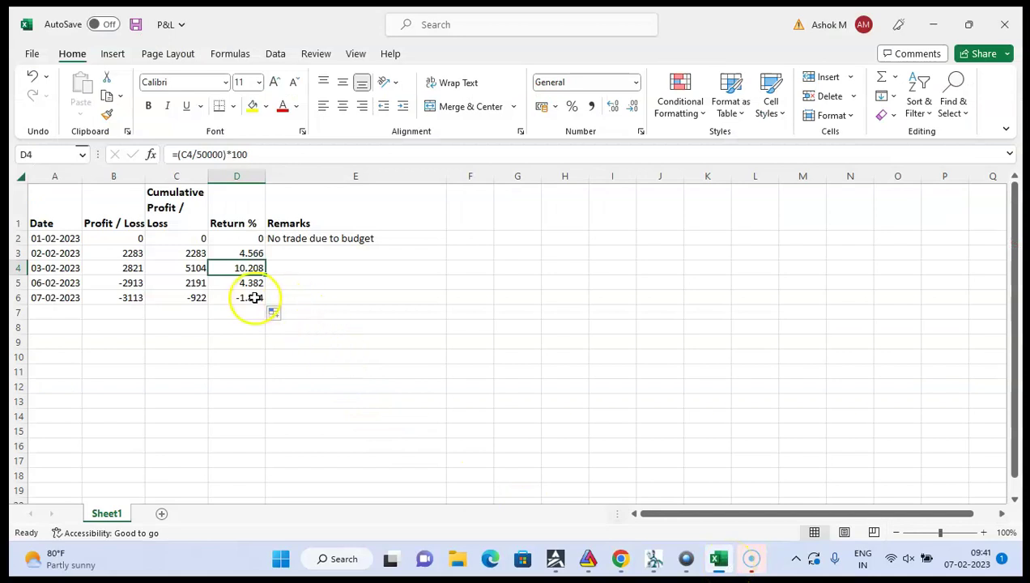
left_click(200, 299)
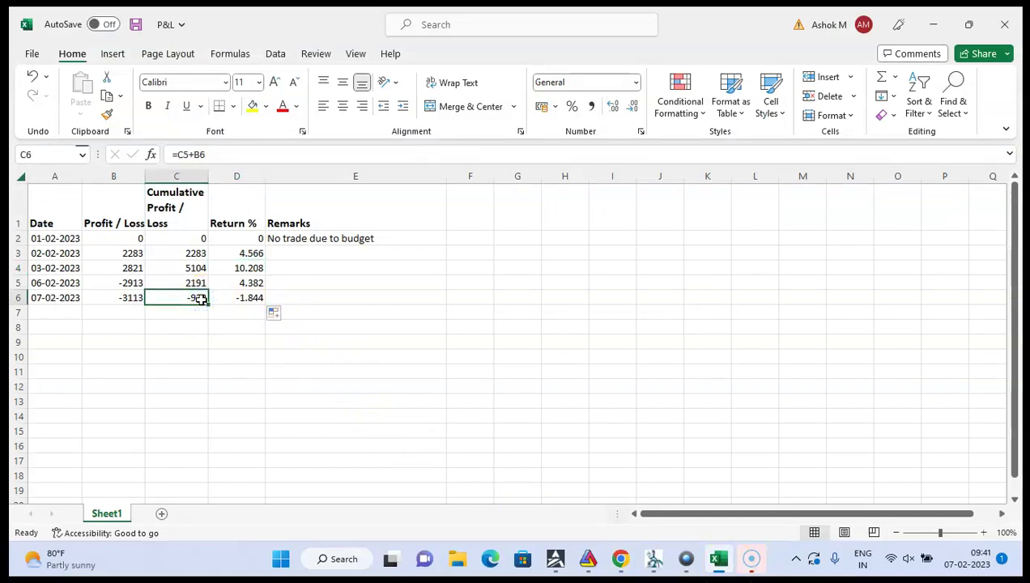
left_click(50, 314)
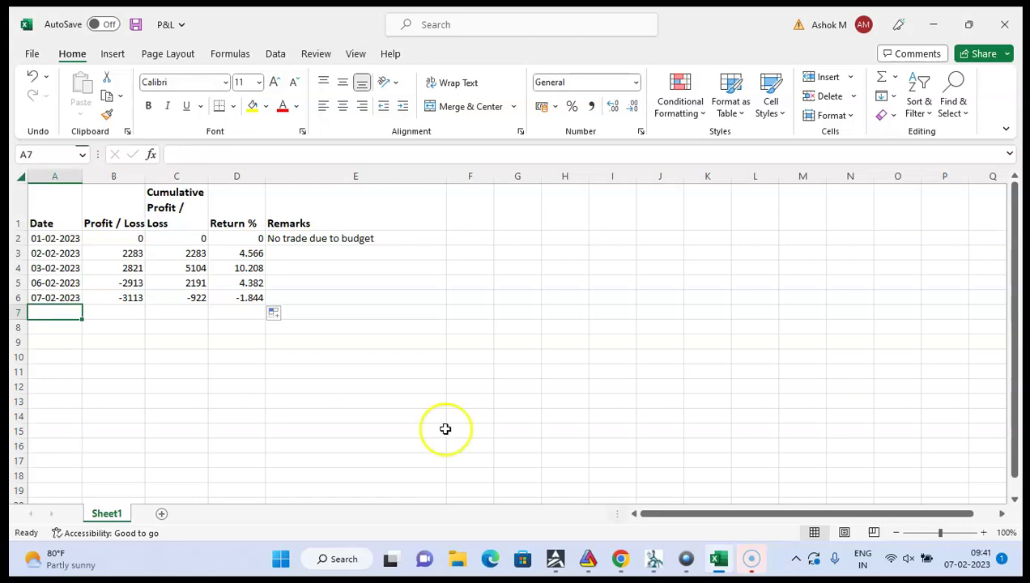
left_click(621, 560)
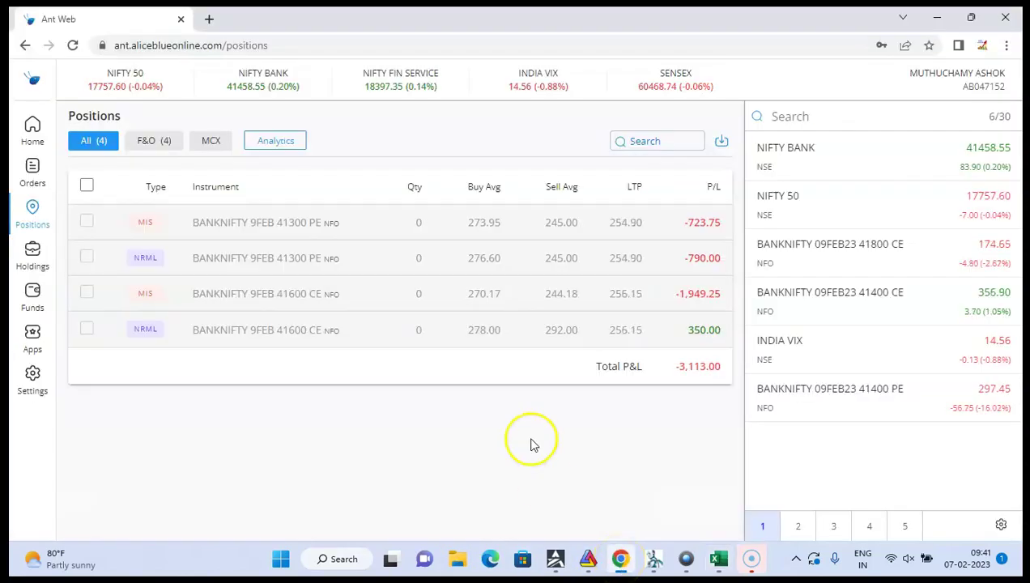